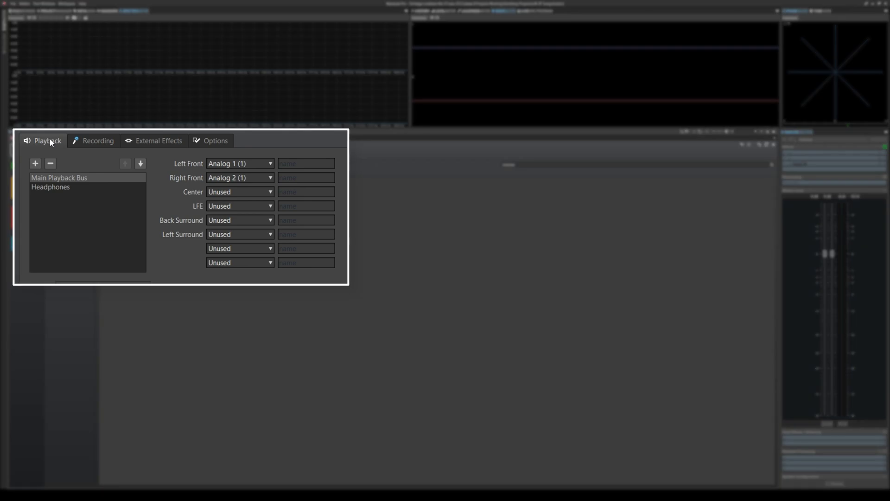
# Review the Recording and External Effects connections in Preferences.
pyautogui.click(91, 141)
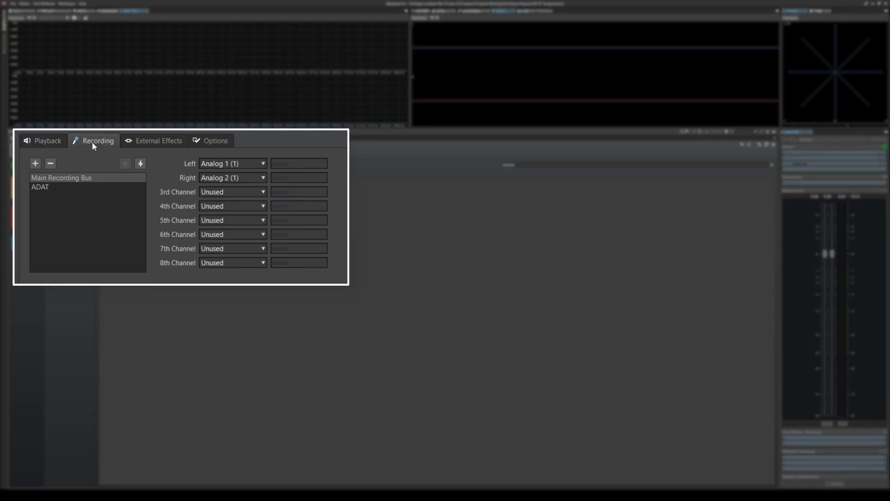
pyautogui.click(158, 142)
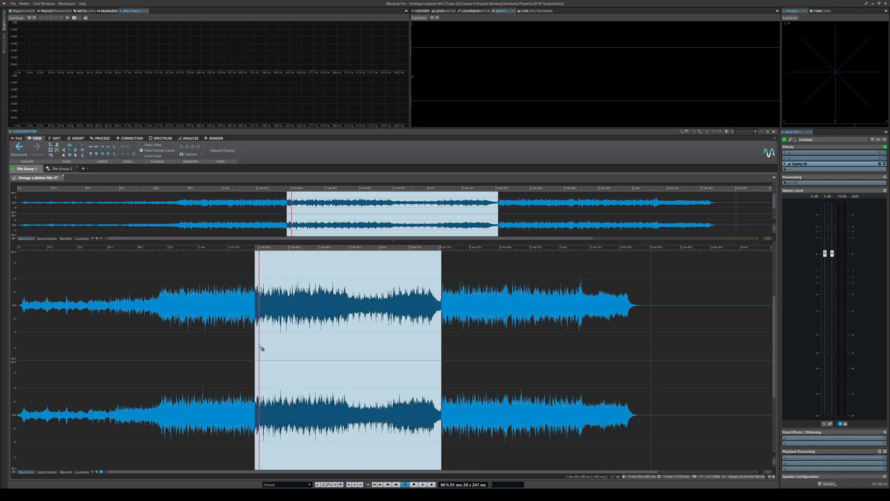
# Insert External FX into an empty Master Section slot, routed to the Black Box HG-2 bus.
pyautogui.click(817, 155)
pyautogui.moveTo(828, 386)
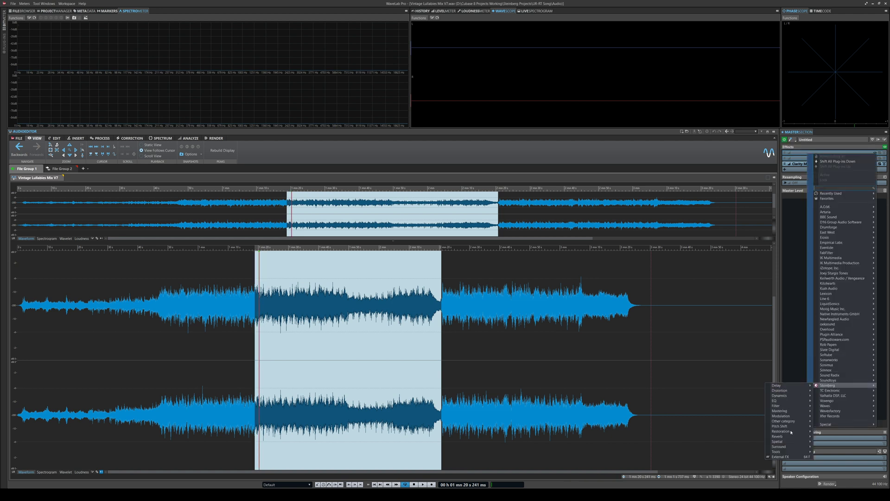
pyautogui.click(784, 457)
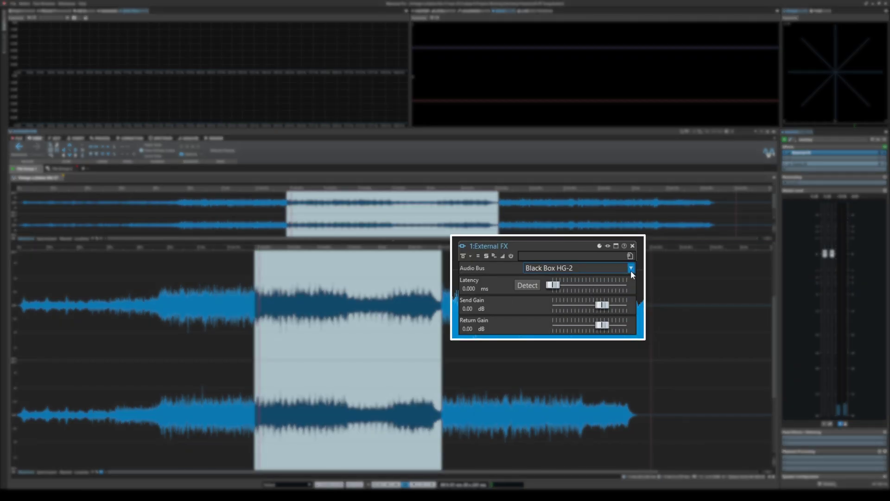
pyautogui.click(632, 270)
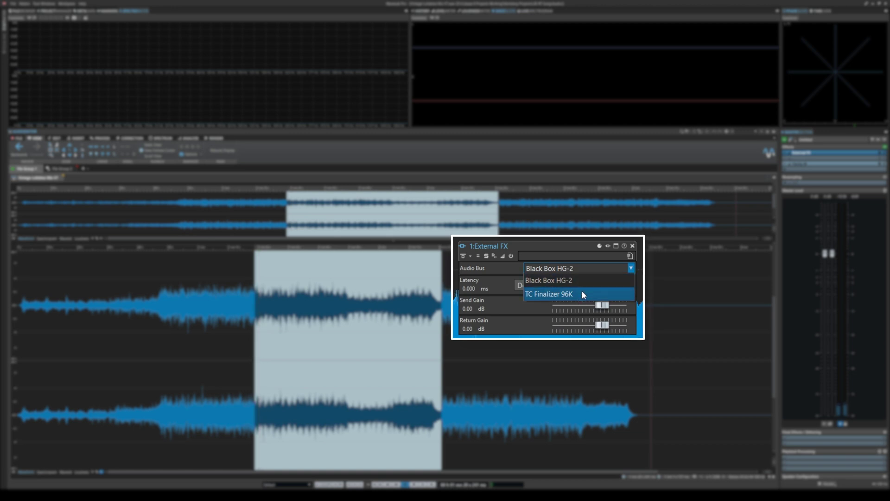
pyautogui.click(549, 280)
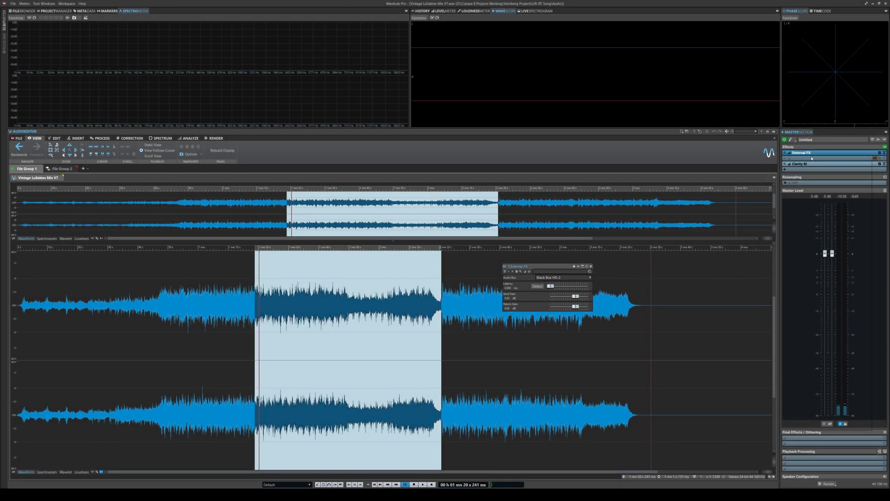
# Insert a second External FX into the next master slot for the TC Finalizer 96K.
pyautogui.click(812, 158)
pyautogui.moveTo(774, 440)
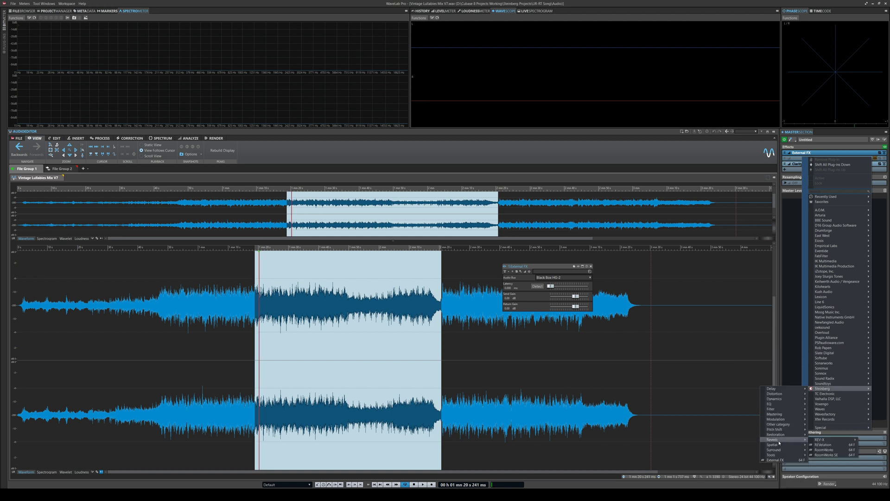
pyautogui.click(775, 460)
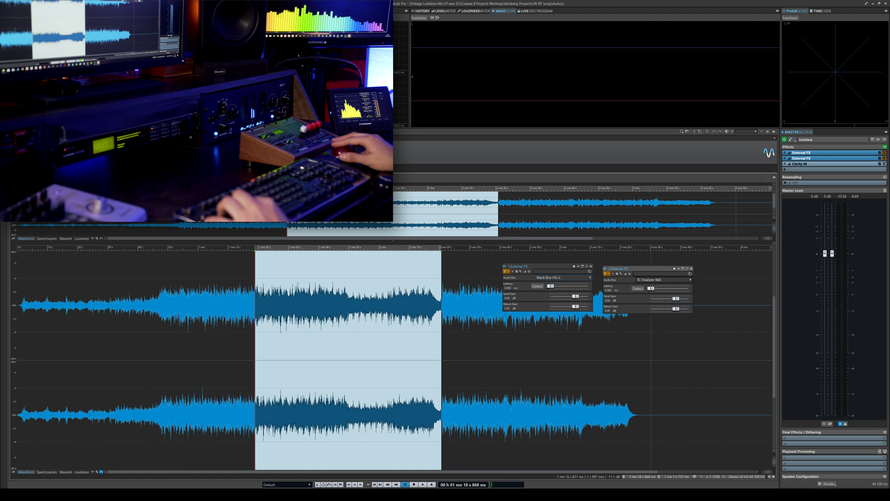
# Play the mix, bypass the Black Box HG-2 External FX, then stop and restart playback.
pyautogui.press('space')
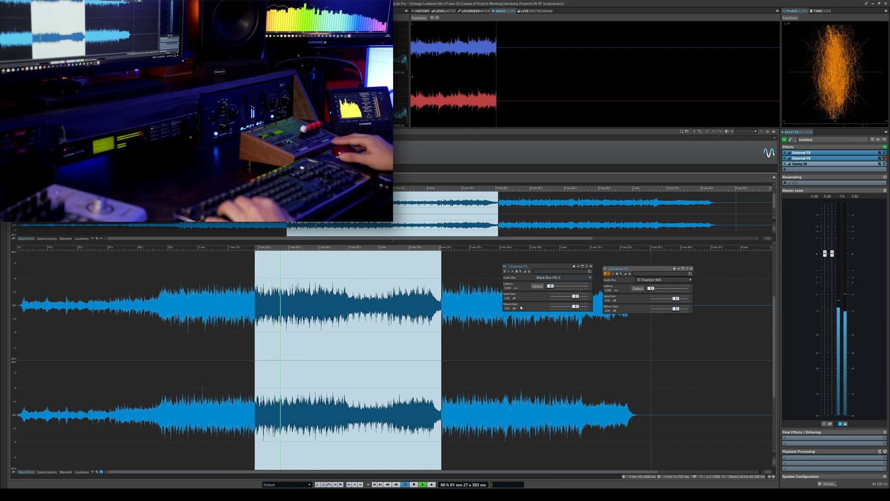
pyautogui.click(504, 271)
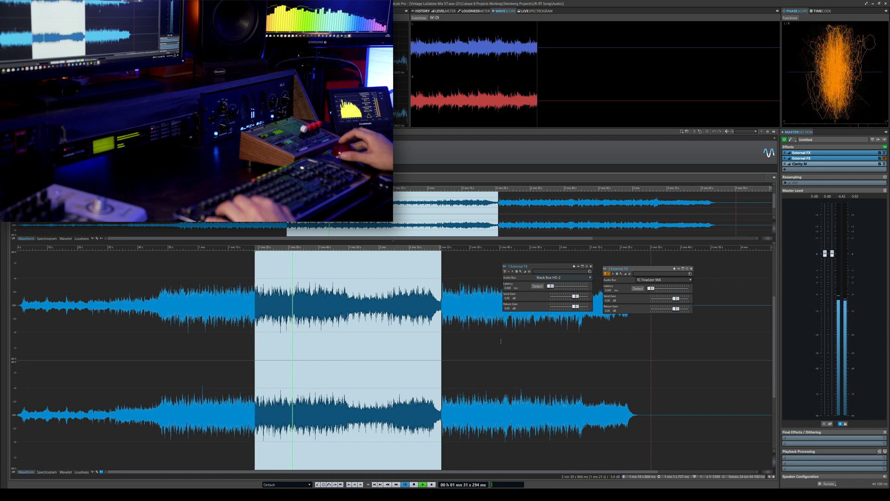
pyautogui.press('space')
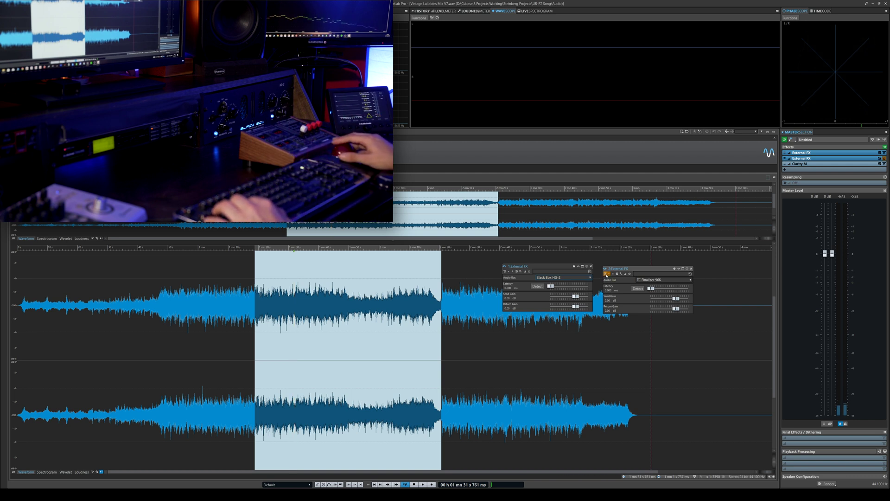
pyautogui.press('space')
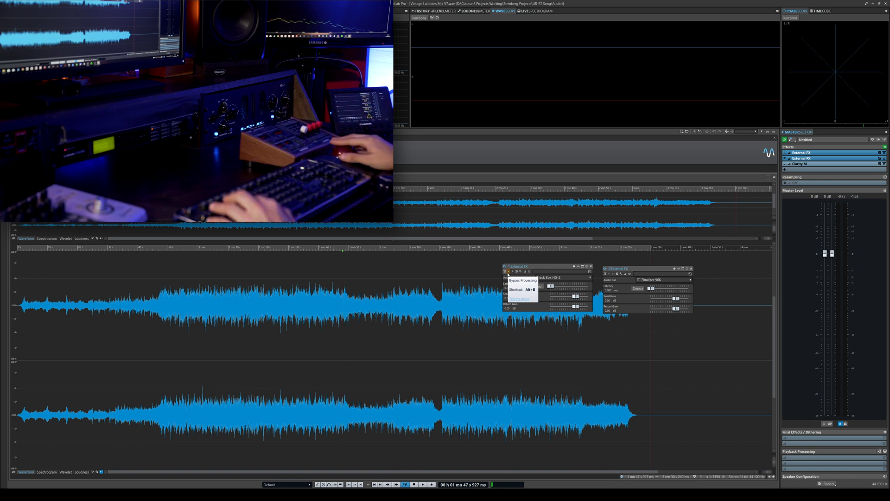
# Replay the mix while switching 1:External FX and 2:External FX back on, then stop.
pyautogui.press('space')
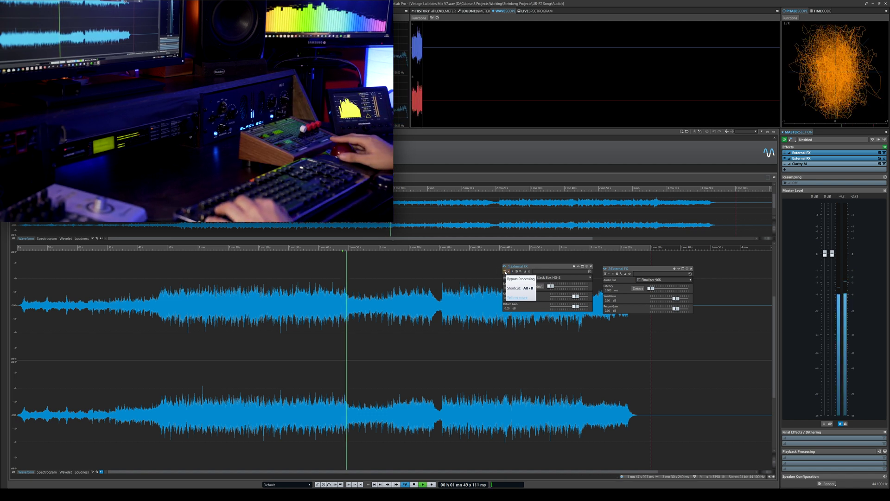
pyautogui.click(505, 272)
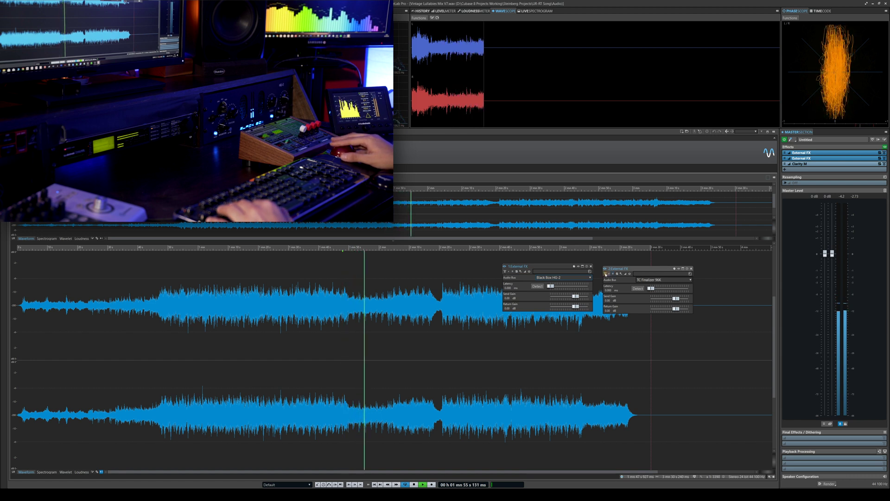
pyautogui.click(606, 274)
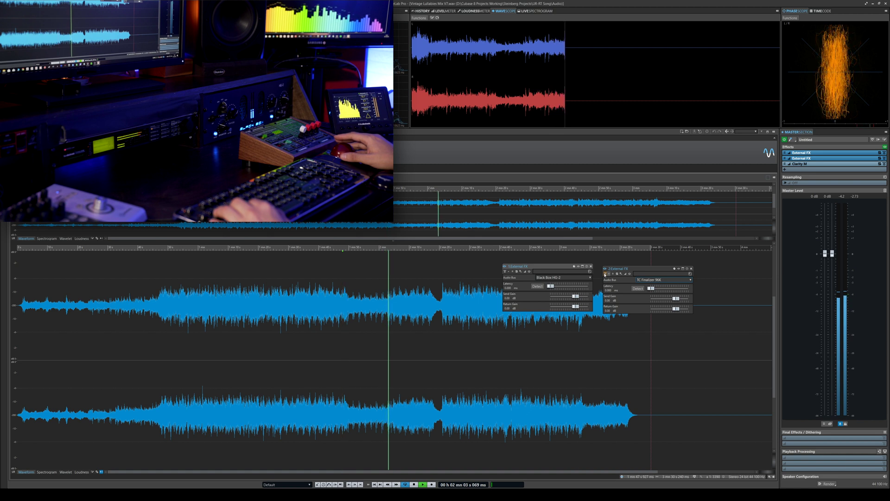
pyautogui.press('space')
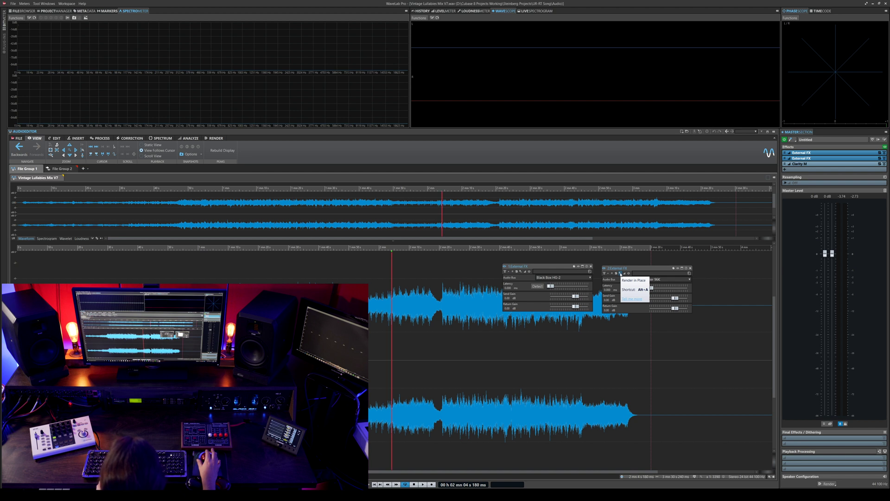
# Render the track in place through the External FX hardware chain.
pyautogui.click(620, 274)
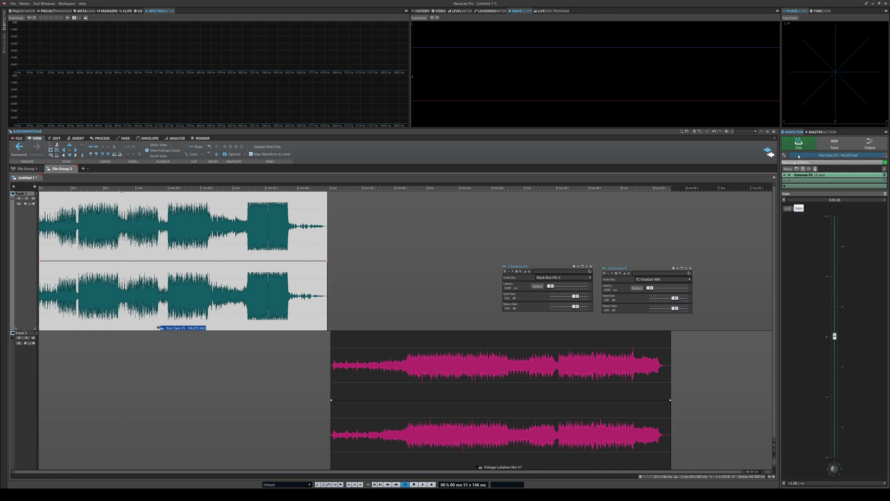
# Check the Track 1 and Output effects, then mark about 29–44 s on the Track 1 clip.
pyautogui.click(837, 144)
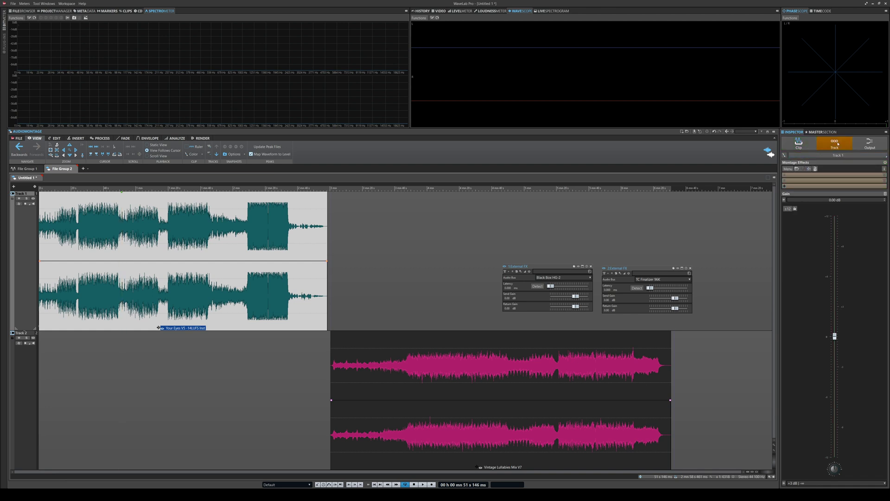
pyautogui.click(870, 144)
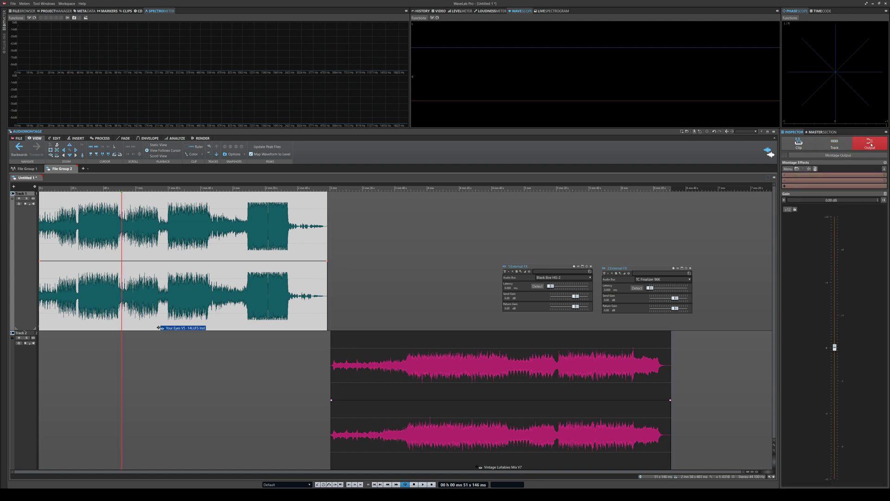
pyautogui.moveTo(110, 257); pyautogui.dragTo(86, 258)
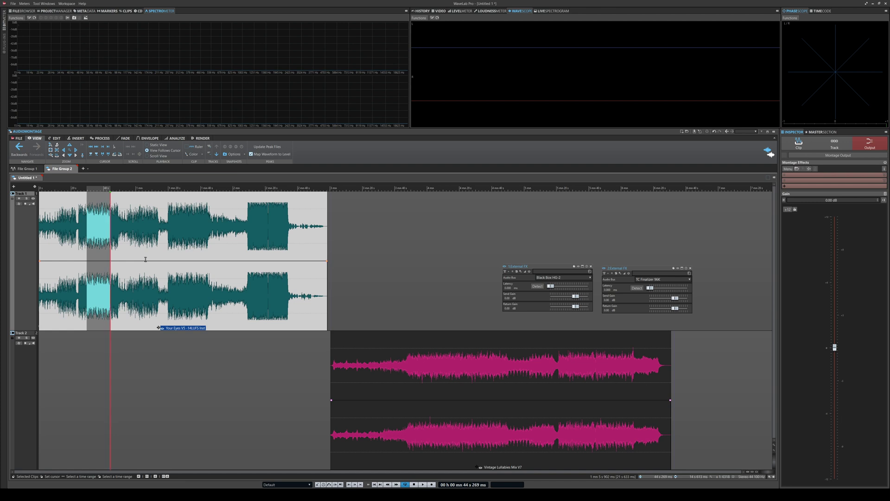
pyautogui.click(223, 295)
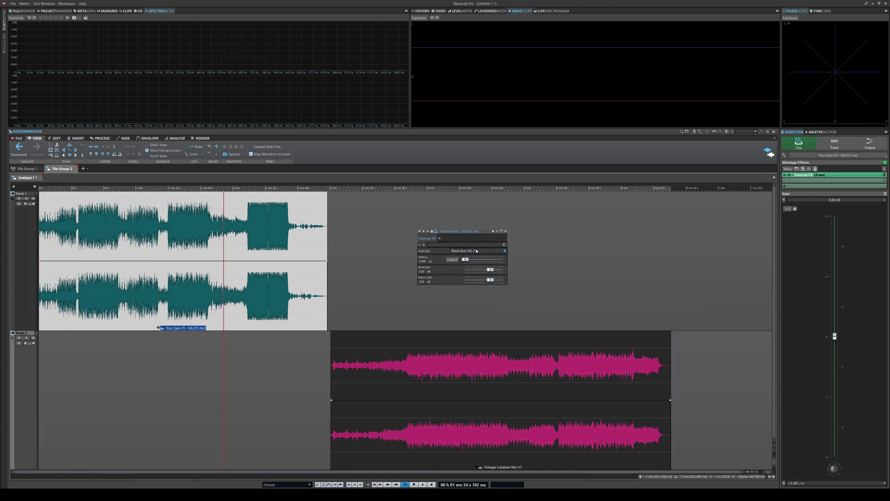
# Set the play position near 1:48 and select the Vintage Lullabies Mix V7 clip.
pyautogui.click(216, 299)
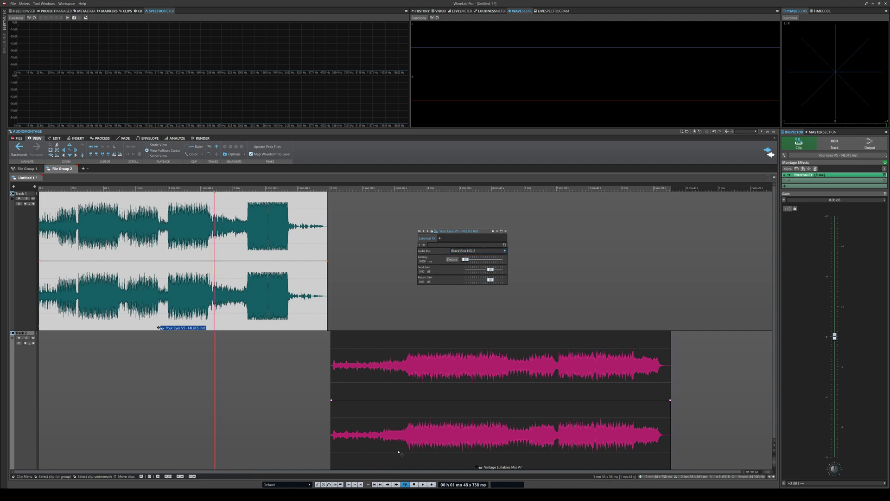
pyautogui.click(412, 440)
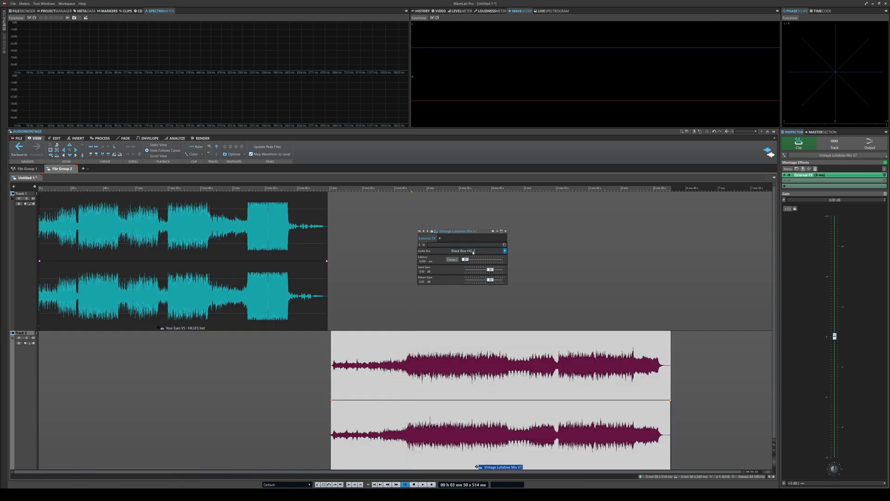